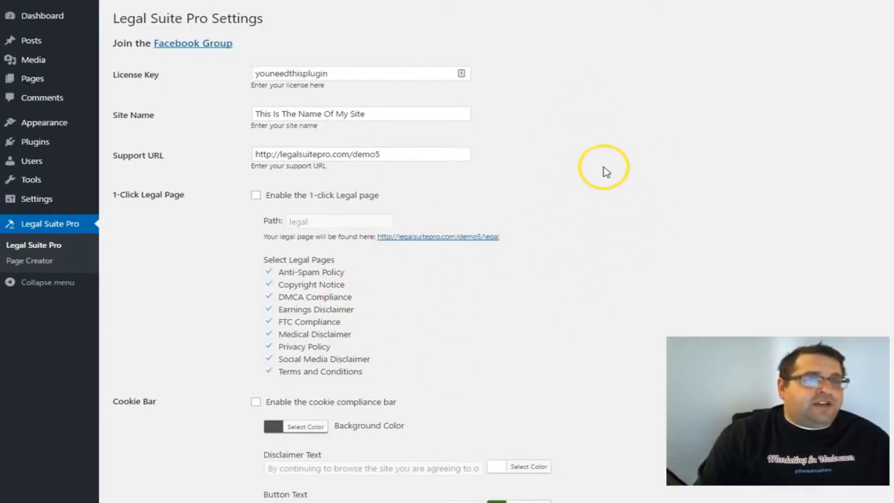
# Switch to the online stopwatch, start timing, and return to the Legal Suite Pro settings.
pyautogui.hotkey('ctrl', 'Tab')
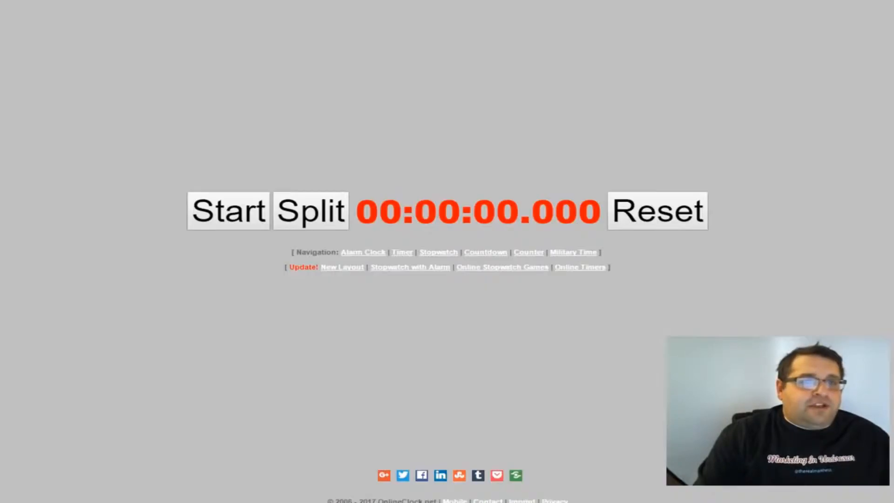
pyautogui.click(235, 219)
pyautogui.hotkey('ctrl', 'Tab')
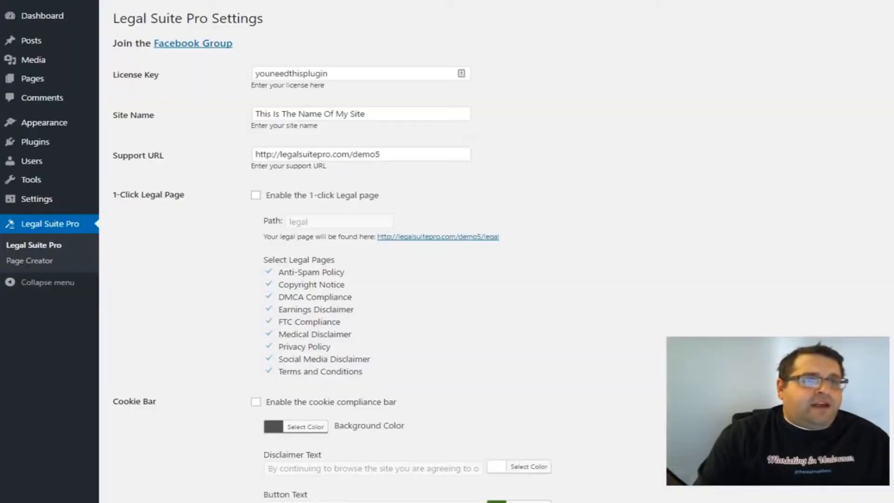
# Enable the 1-click Legal page and the cookie compliance bar, and save the plugin settings.
pyautogui.click(255, 195)
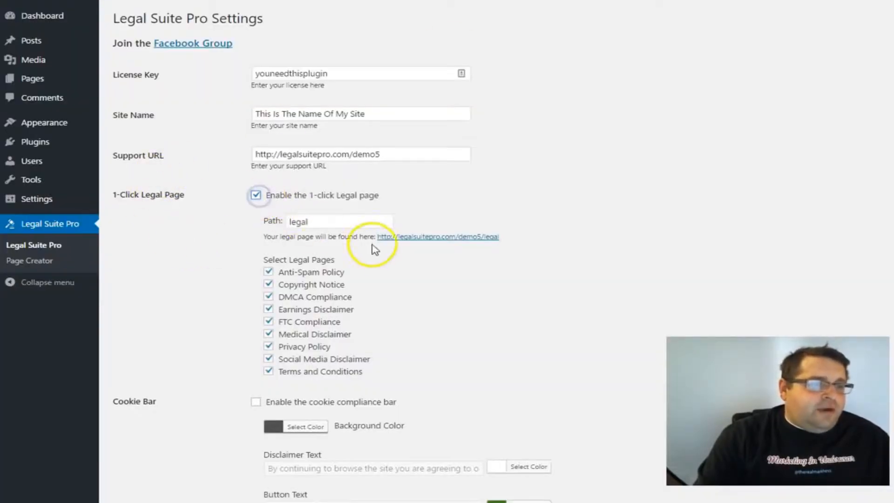
pyautogui.scroll(-2, 339, 365)
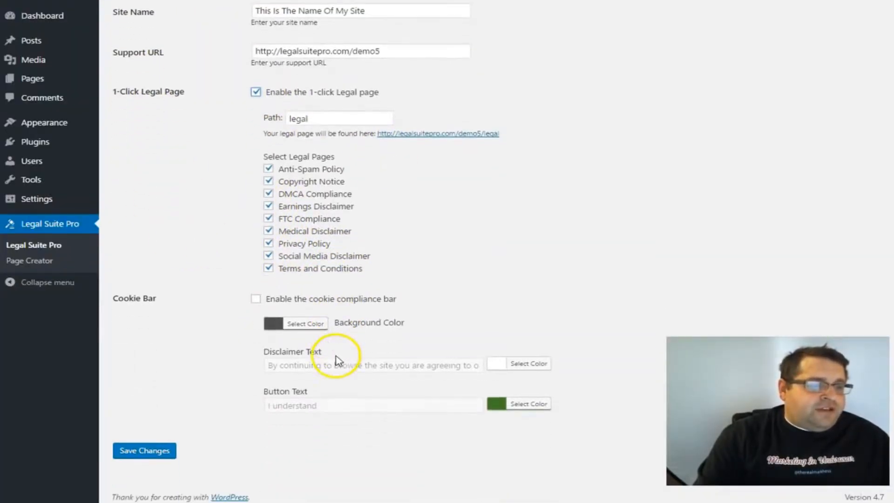
pyautogui.click(256, 298)
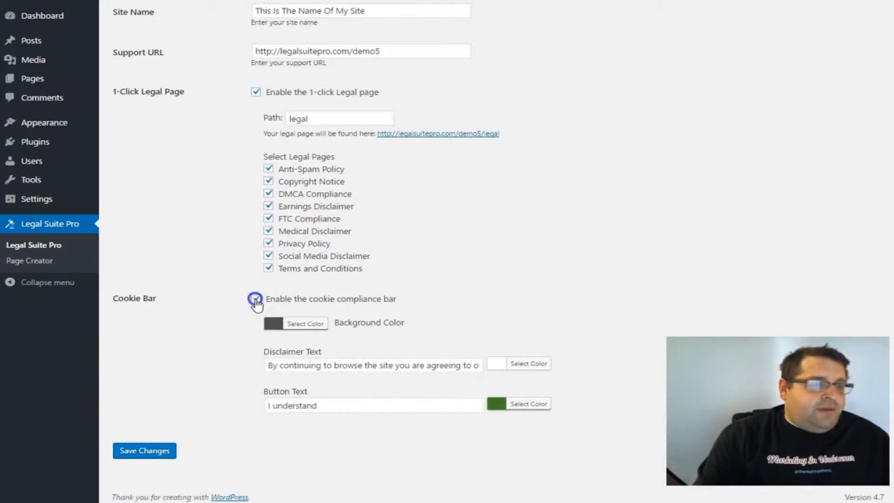
pyautogui.click(148, 451)
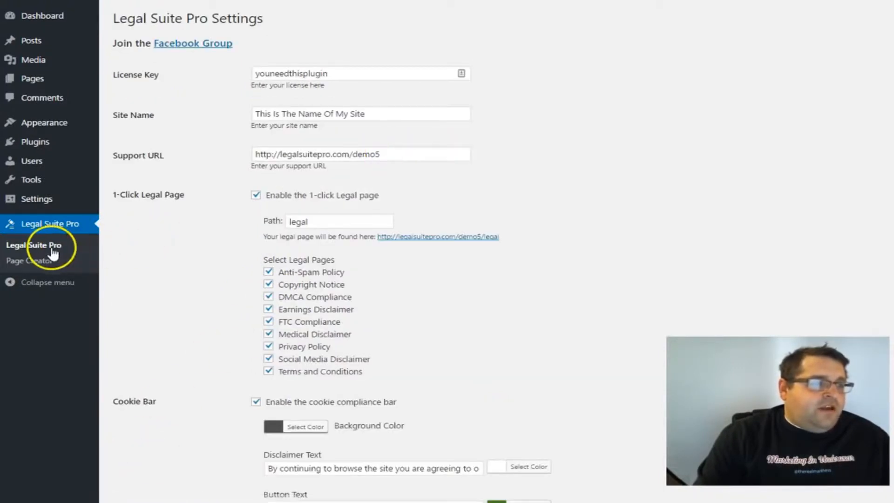
# In the Legal Suite Pro Page Creator, generate new pages for all nine legal documents, from Anti-Spam Policy to Terms and Conditions, and save.
pyautogui.click(37, 261)
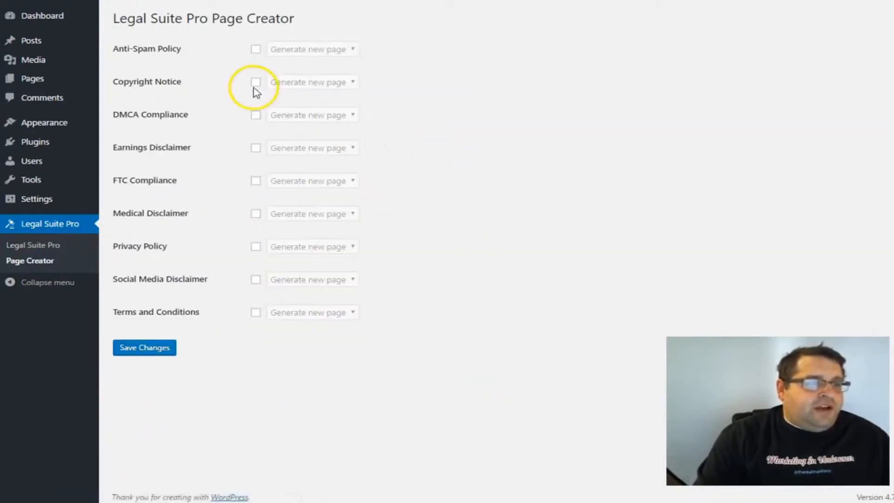
pyautogui.click(256, 48)
pyautogui.click(255, 82)
pyautogui.click(256, 115)
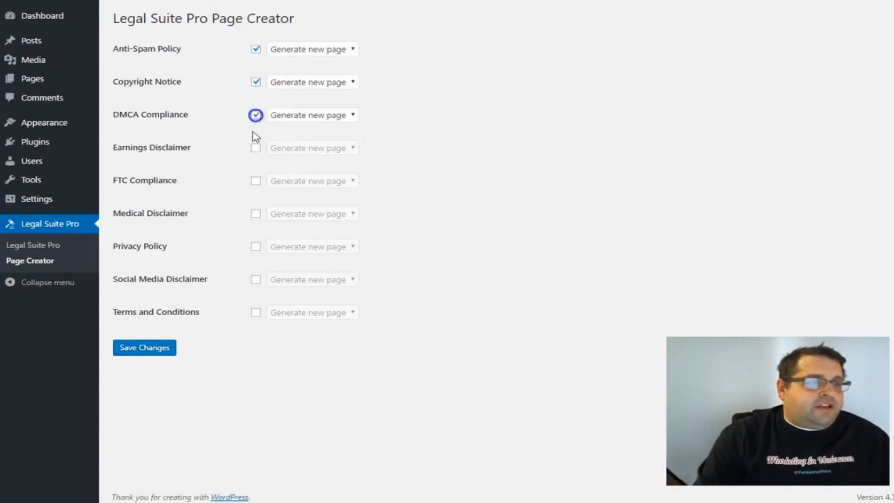
pyautogui.click(256, 148)
pyautogui.click(256, 181)
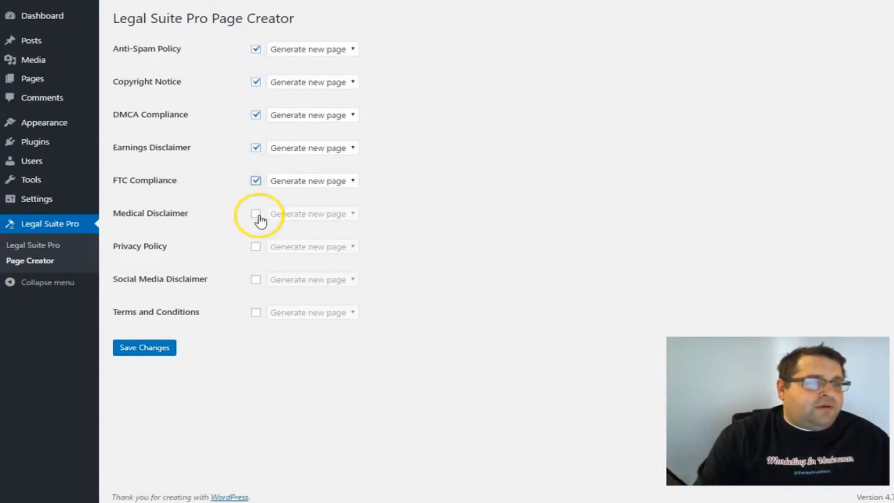
pyautogui.click(256, 213)
pyautogui.click(256, 246)
pyautogui.click(255, 279)
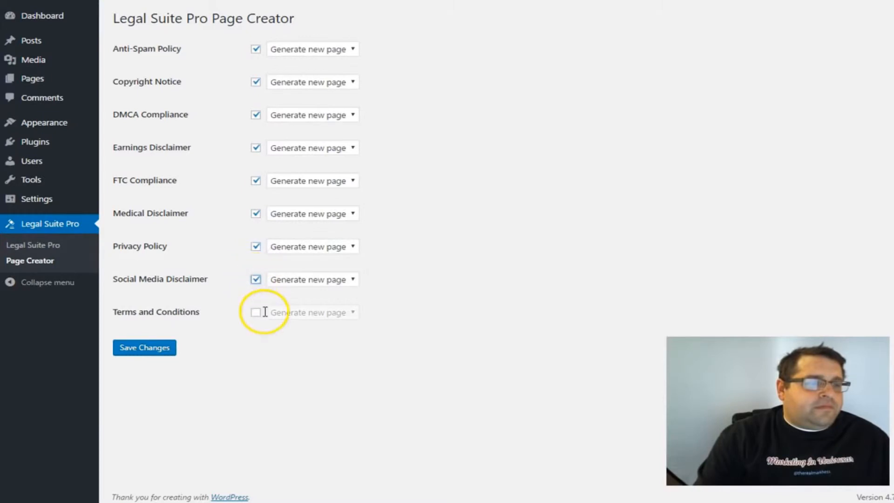
pyautogui.click(255, 312)
pyautogui.click(143, 347)
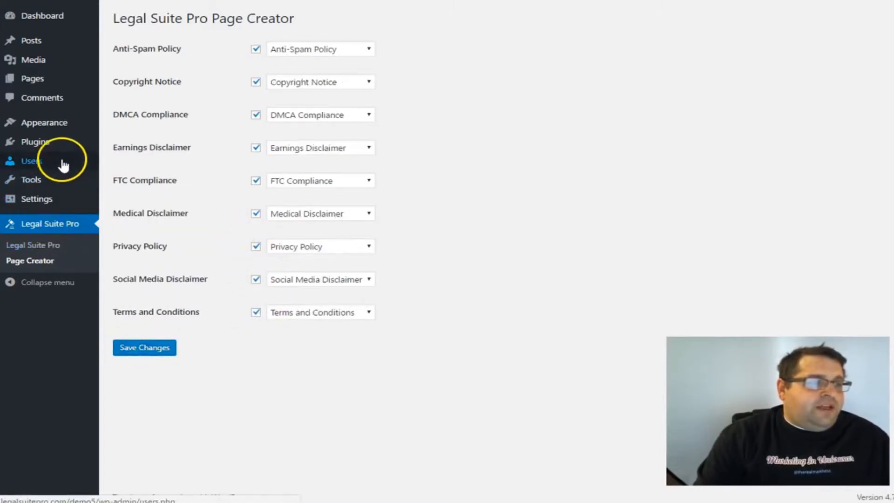
# Add the FTC Disclaimer widget at the top of the Sidebar with its default text, save it, and stop the online stopwatch.
pyautogui.moveTo(58, 122)
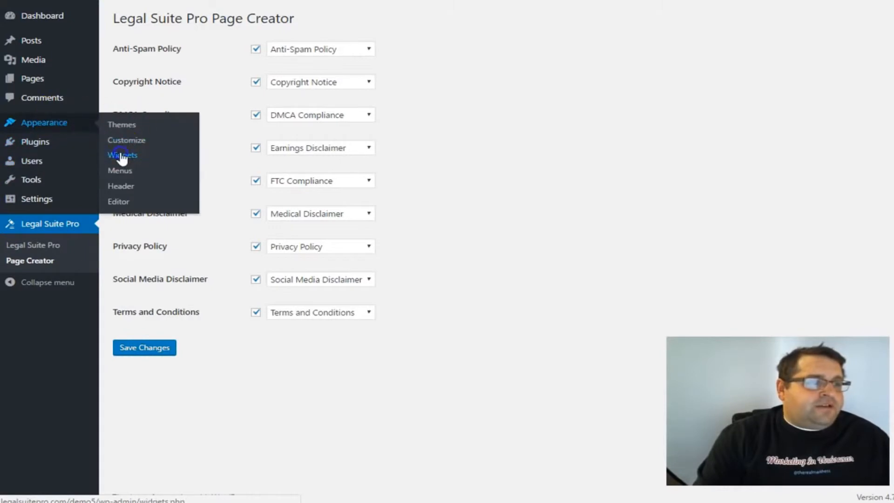
pyautogui.click(122, 155)
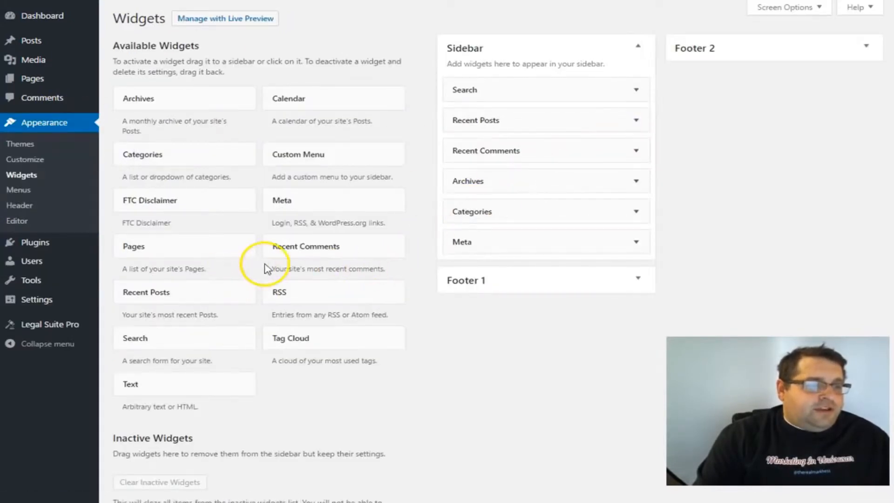
pyautogui.moveTo(200, 210); pyautogui.dragTo(556, 94)
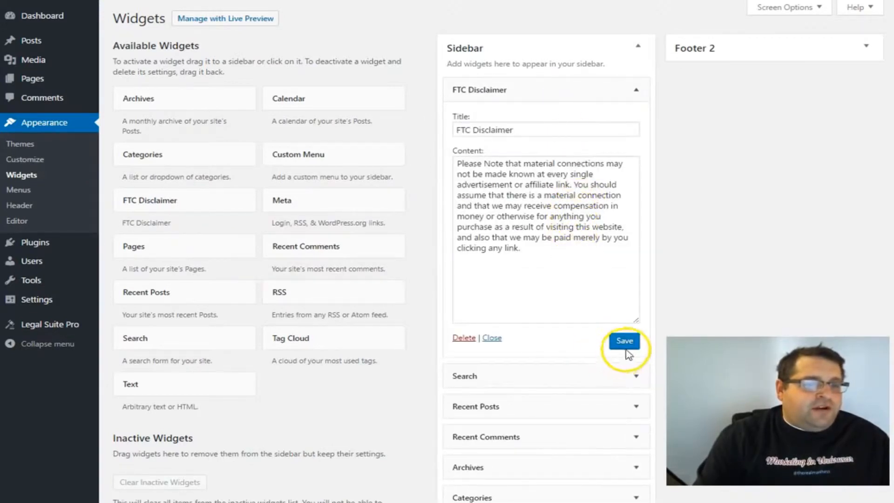
pyautogui.click(625, 345)
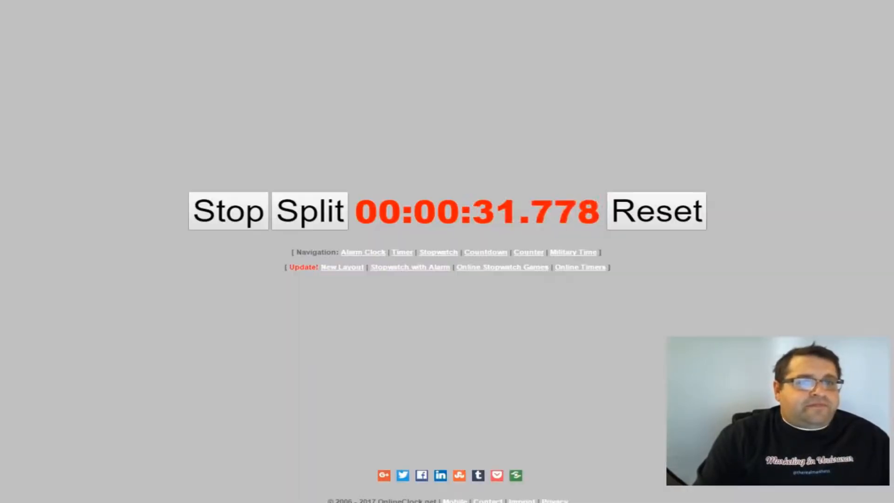
pyautogui.click(238, 204)
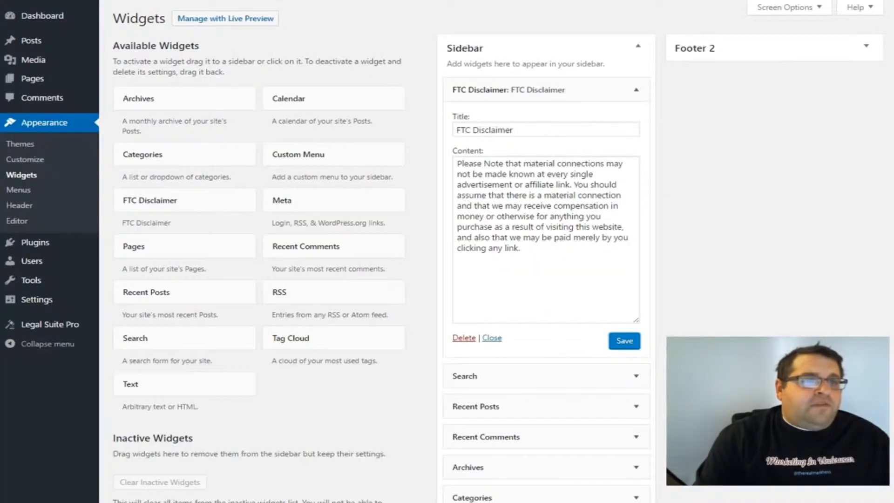
# Open the generated 1-click legal page in a separate tab from its link in the Legal Suite Pro settings.
pyautogui.moveTo(38, 326)
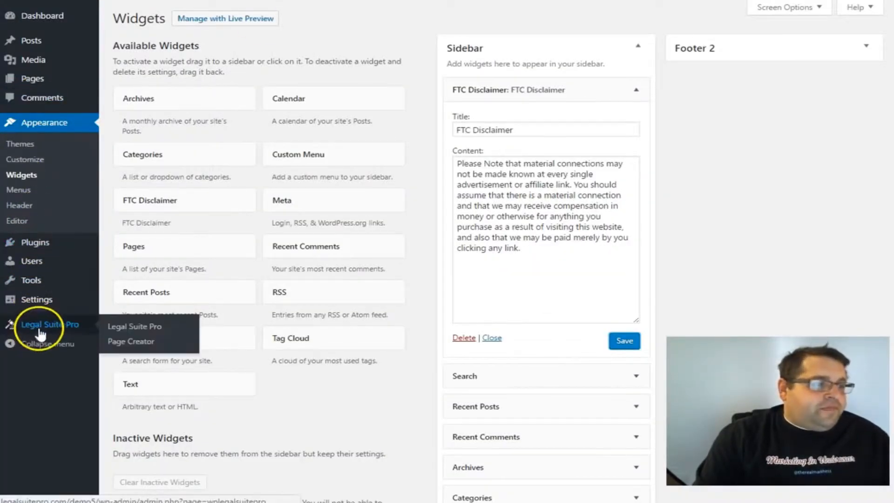
pyautogui.click(124, 324)
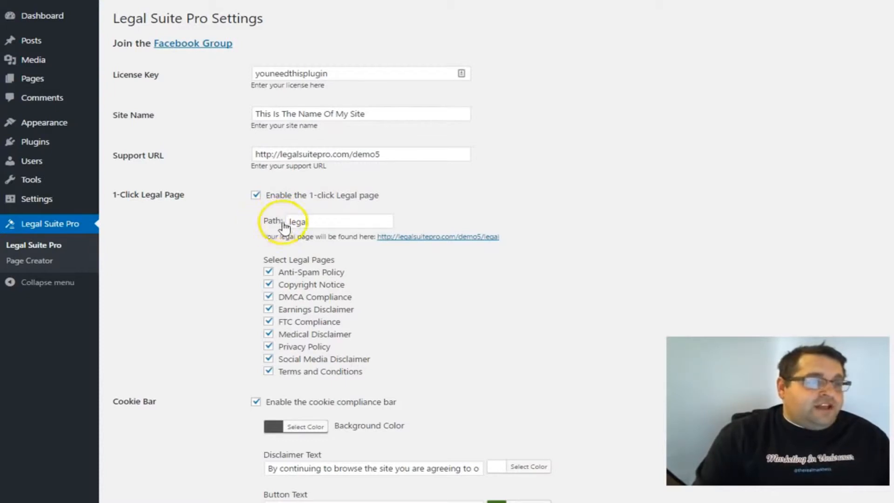
pyautogui.rightClick(442, 237)
pyautogui.click(466, 242)
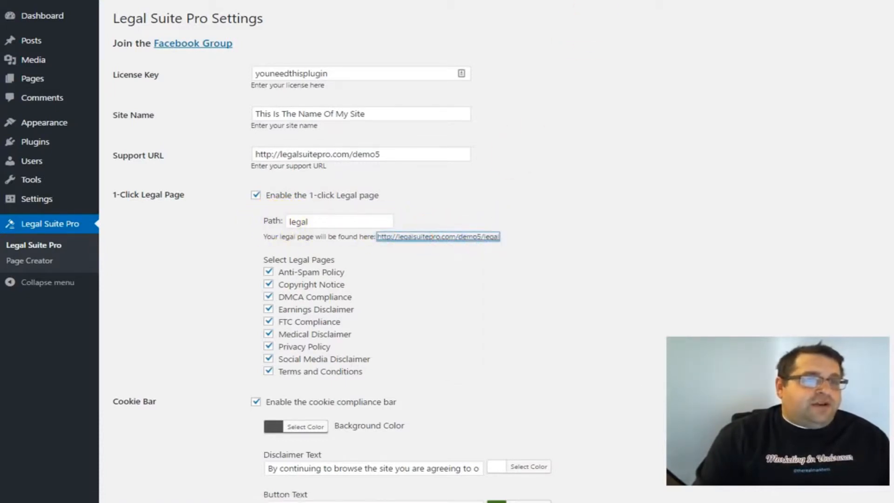
pyautogui.click(448, 1)
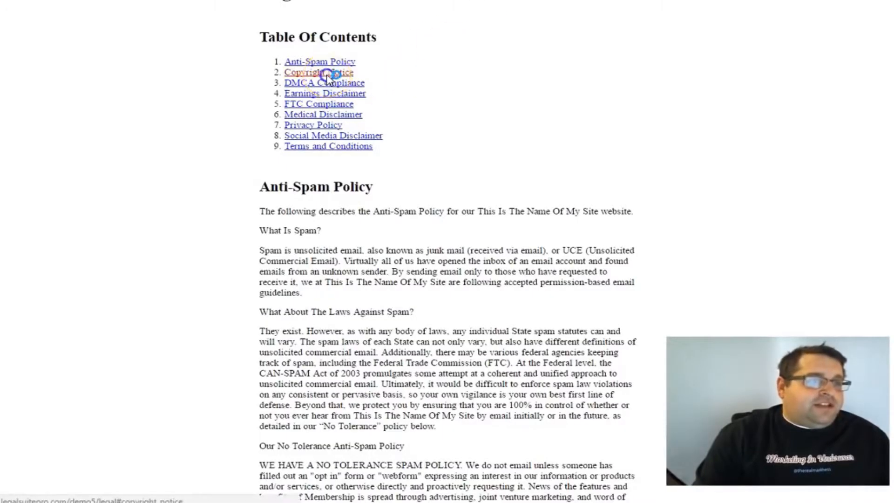
# Check the Copyright Notice and Social Media Disclaimer sections through the legal page's table of contents, and close the page.
pyautogui.click(307, 72)
pyautogui.scroll(8, 405, 74)
pyautogui.scroll(8, 409, 74)
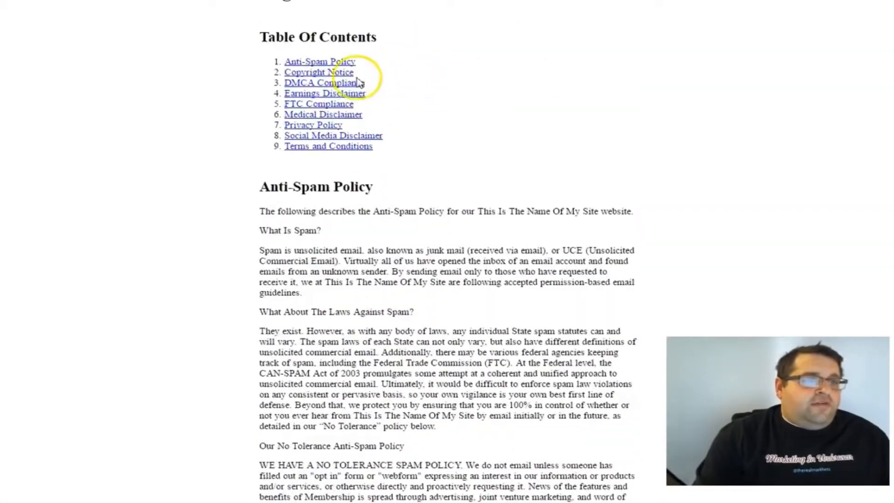
pyautogui.click(375, 136)
pyautogui.scroll(9, 410, 140)
pyautogui.scroll(1, 414, 143)
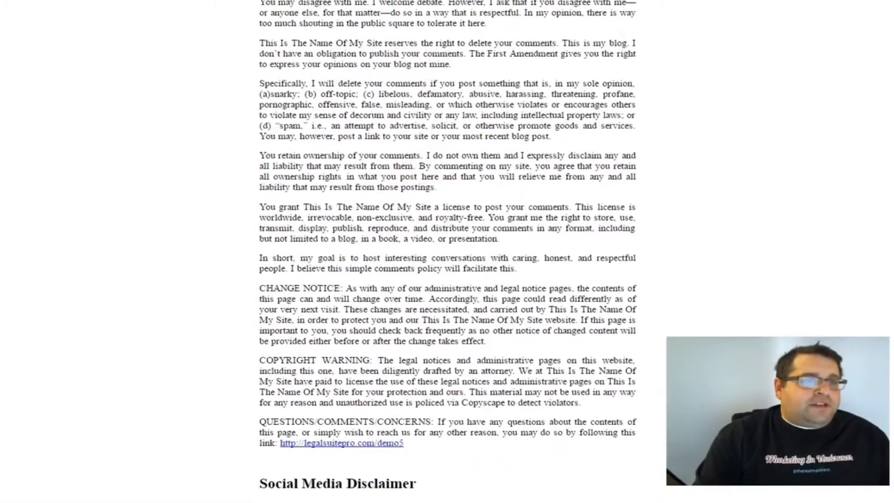
pyautogui.hotkey('ctrl', 'w')
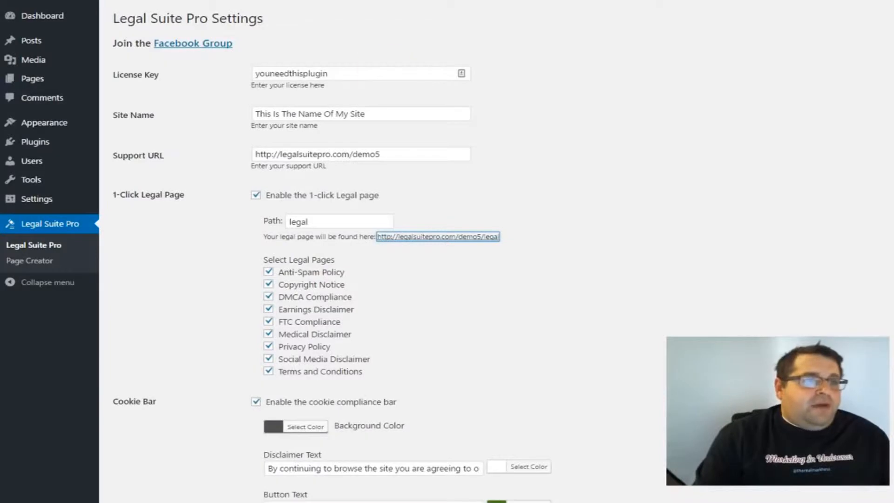
# Review the Page Creator assignments and the site's list of all pages for the generated legal pages.
pyautogui.click(33, 262)
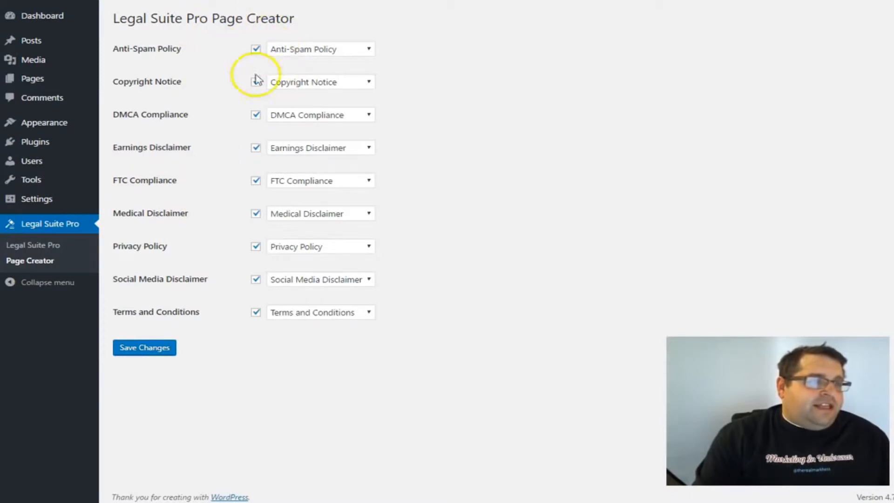
pyautogui.moveTo(44, 77)
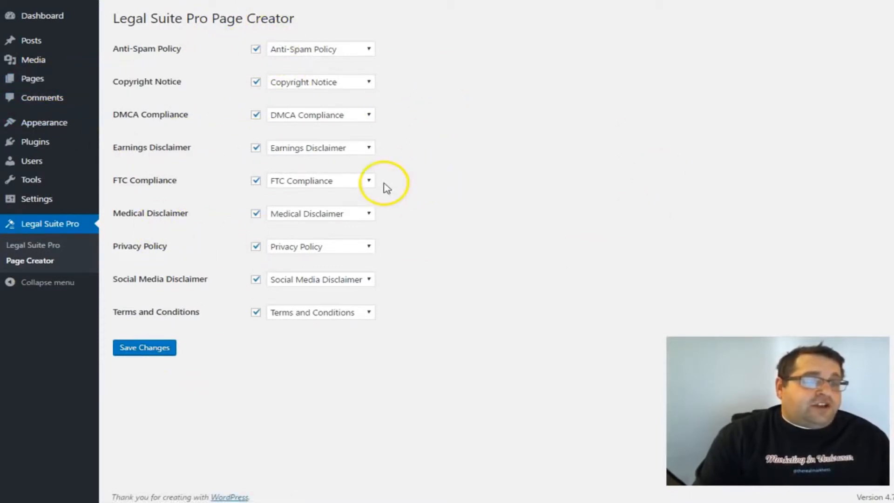
pyautogui.moveTo(78, 82)
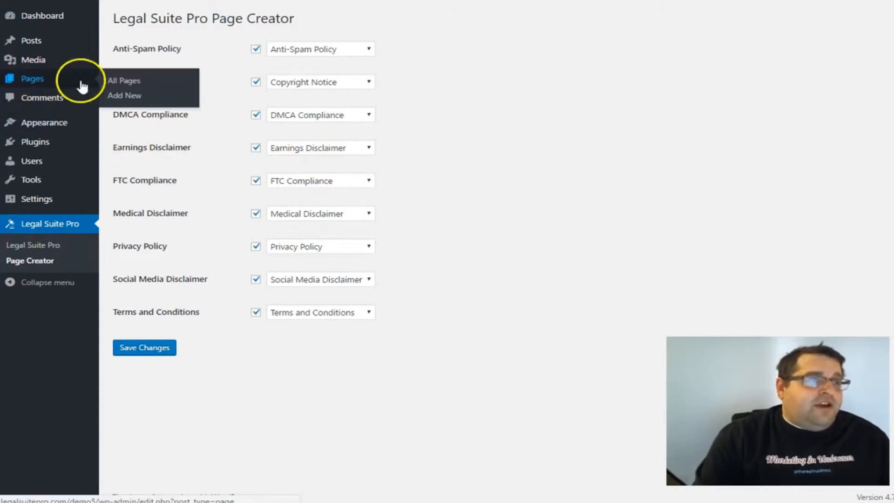
pyautogui.click(133, 82)
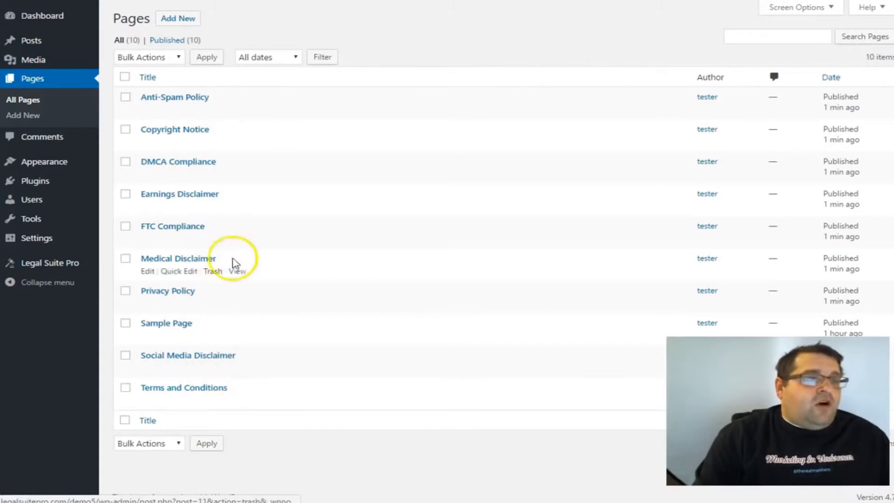
# Change the cookie bar's background color to a medium grey in the Legal Suite Pro settings and save the changes.
pyautogui.moveTo(44, 169)
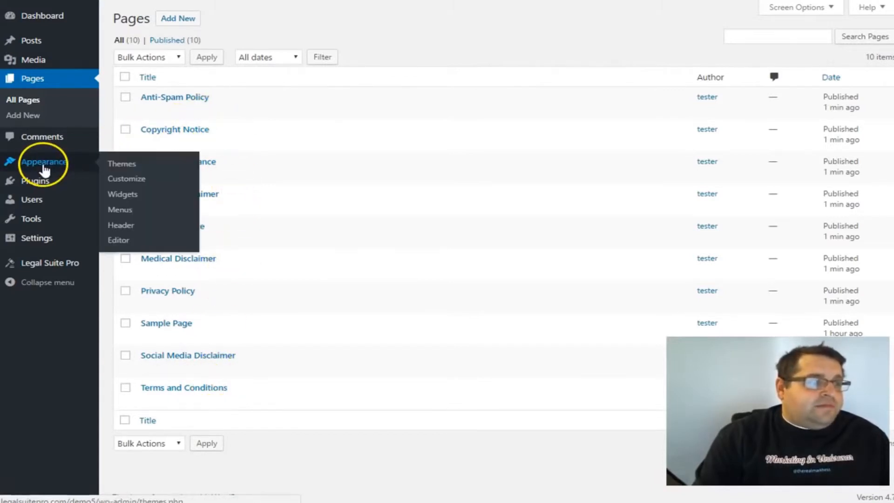
pyautogui.click(60, 263)
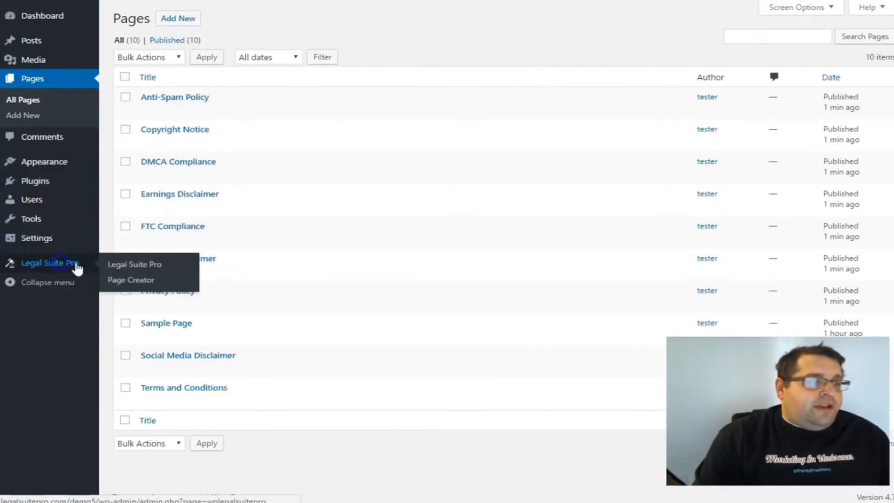
pyautogui.scroll(-3, 231, 265)
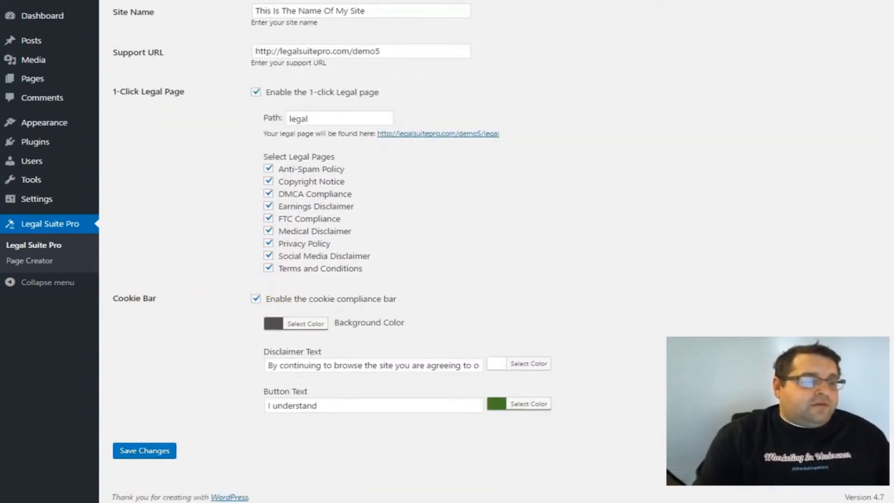
pyautogui.click(273, 322)
pyautogui.click(350, 382)
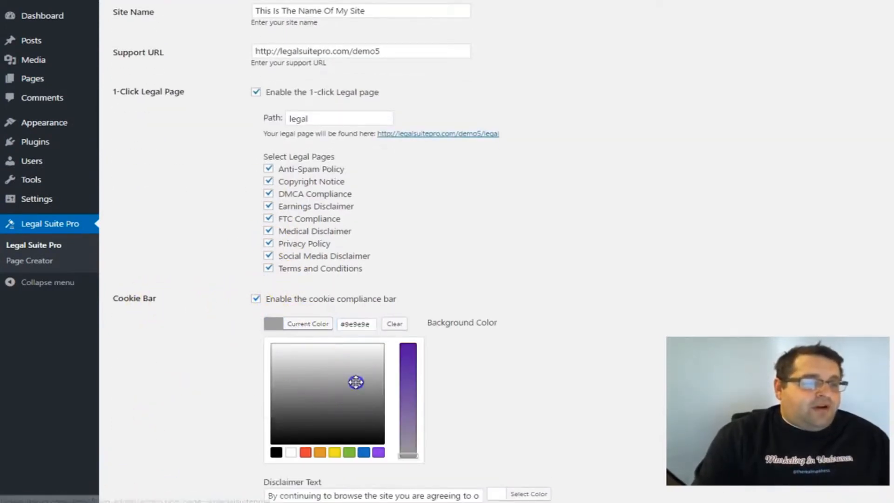
pyautogui.click(367, 401)
pyautogui.click(485, 293)
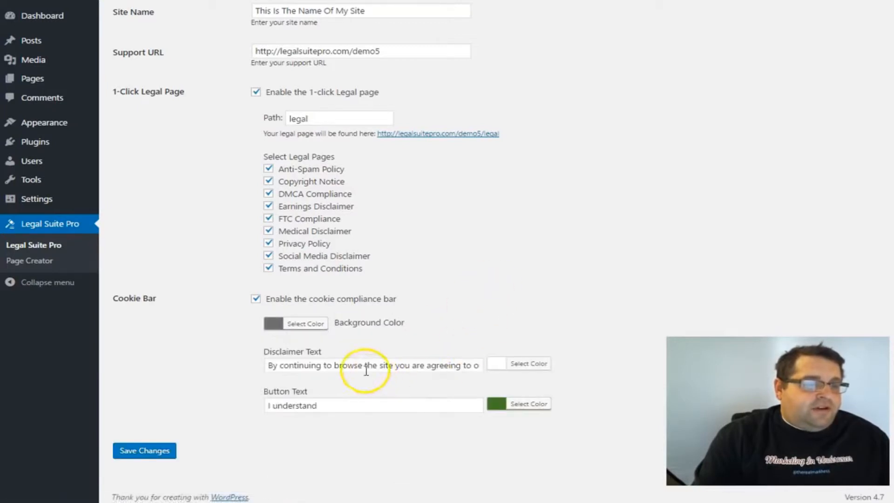
pyautogui.moveTo(263, 365); pyautogui.dragTo(439, 371)
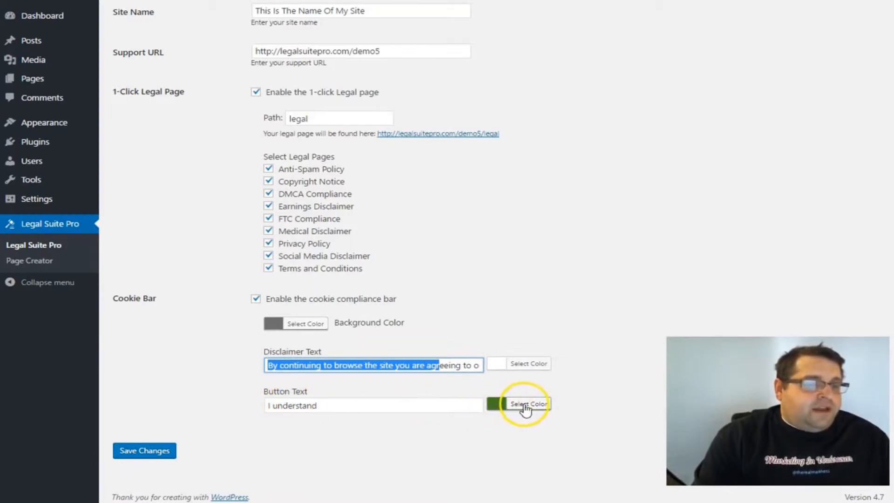
pyautogui.click(157, 451)
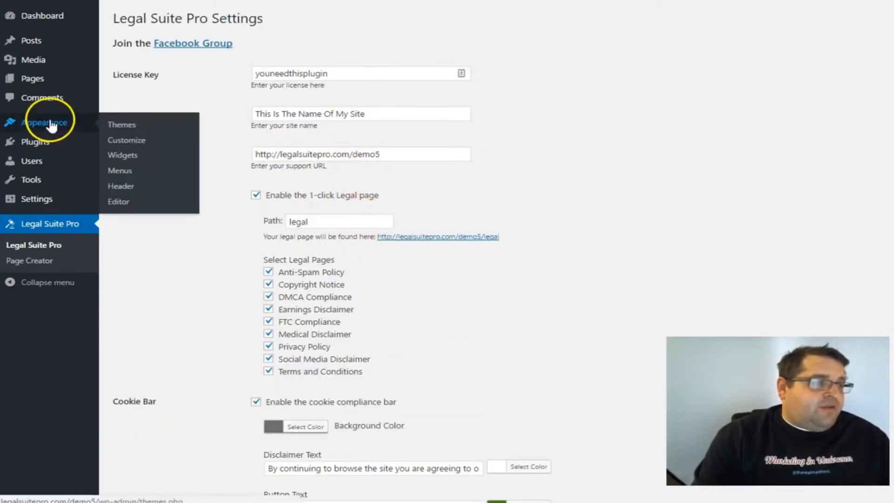
# Add an FTC Disclaimer widget above the existing widgets in the site's Sidebar widget area and save it with its default title and content.
pyautogui.click(122, 155)
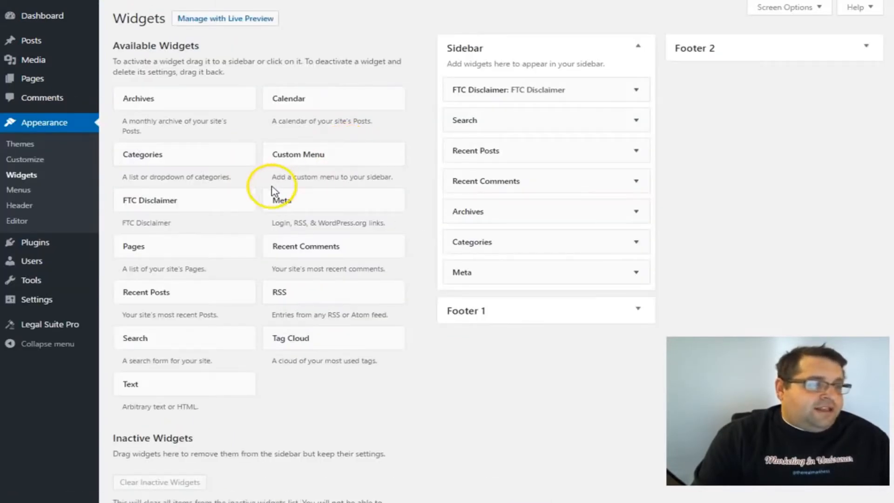
pyautogui.moveTo(158, 198); pyautogui.dragTo(514, 86)
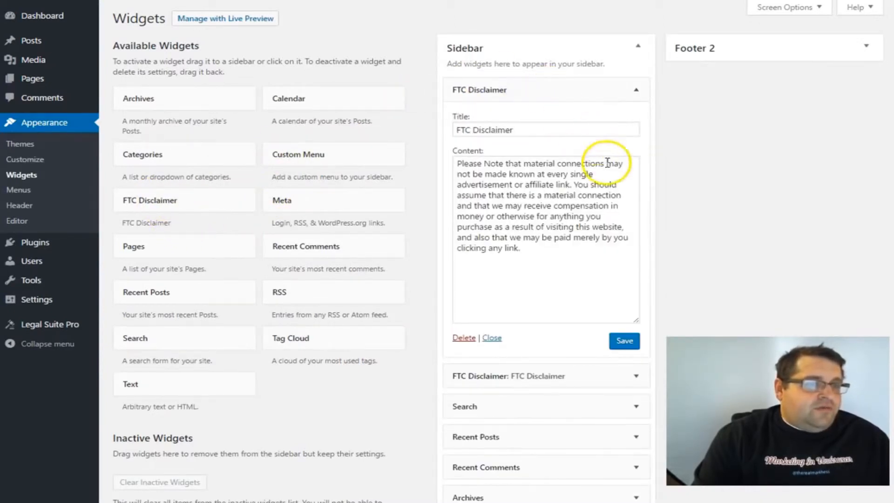
pyautogui.click(624, 341)
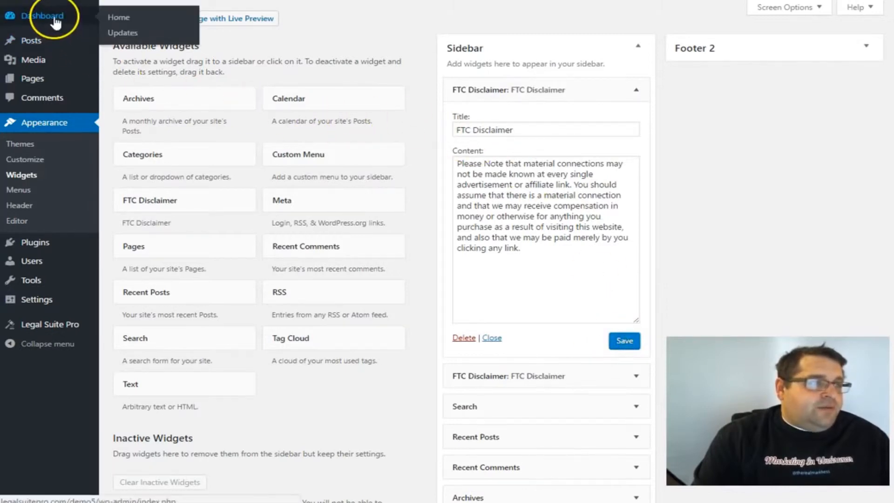
# Open the live site in a separate tab and check the FTC disclaimer text in the sidebar and the cookie compliance bar.
pyautogui.moveTo(23, 43)
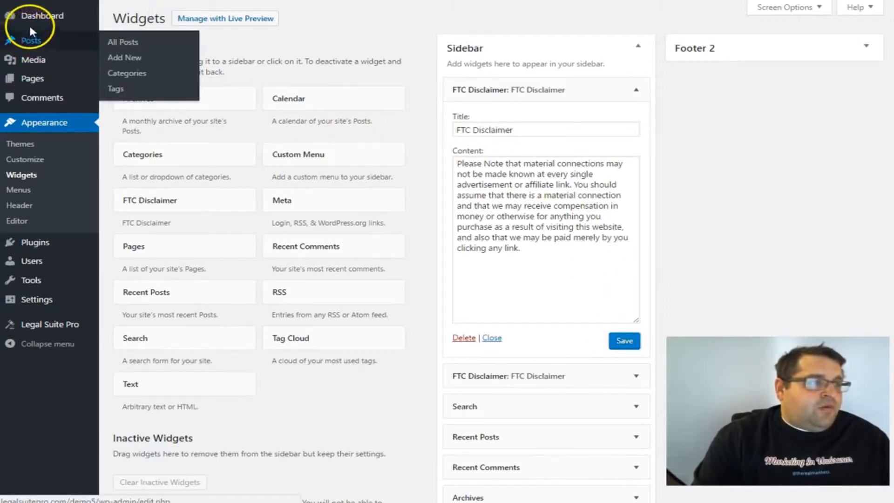
pyautogui.rightClick(49, 11)
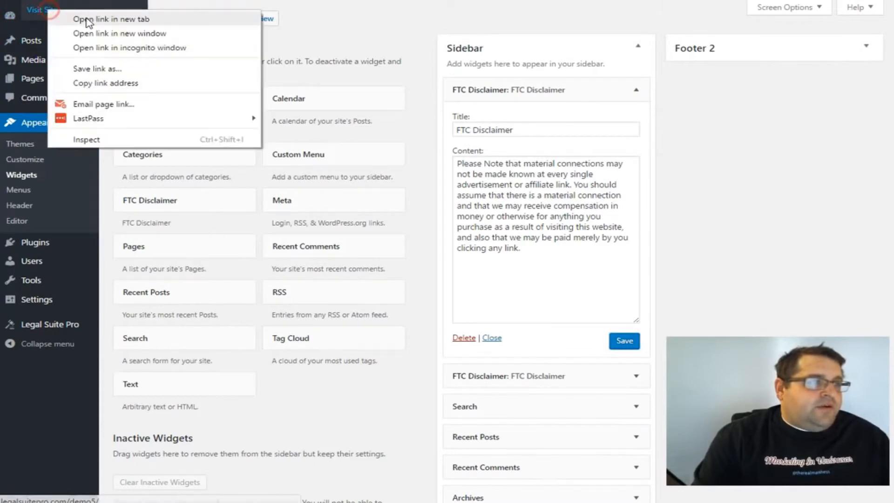
pyautogui.click(85, 19)
pyautogui.hotkey('ctrl', 'Tab')
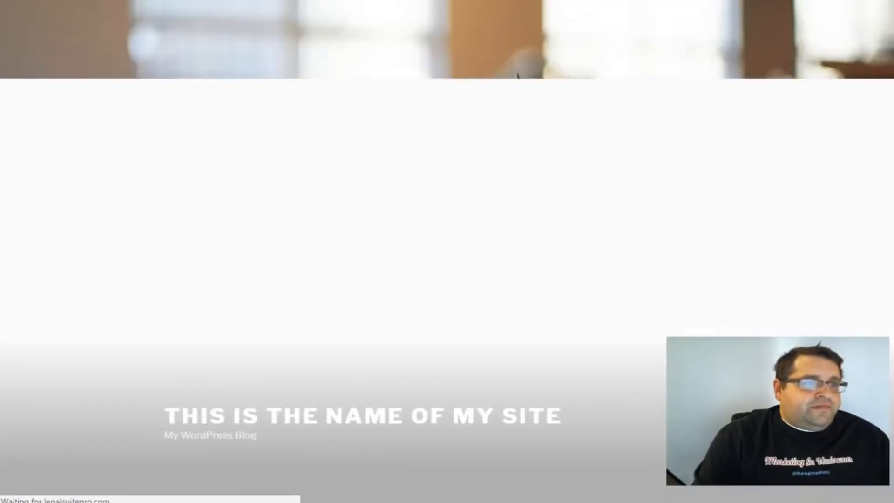
pyautogui.scroll(-8, 466, 326)
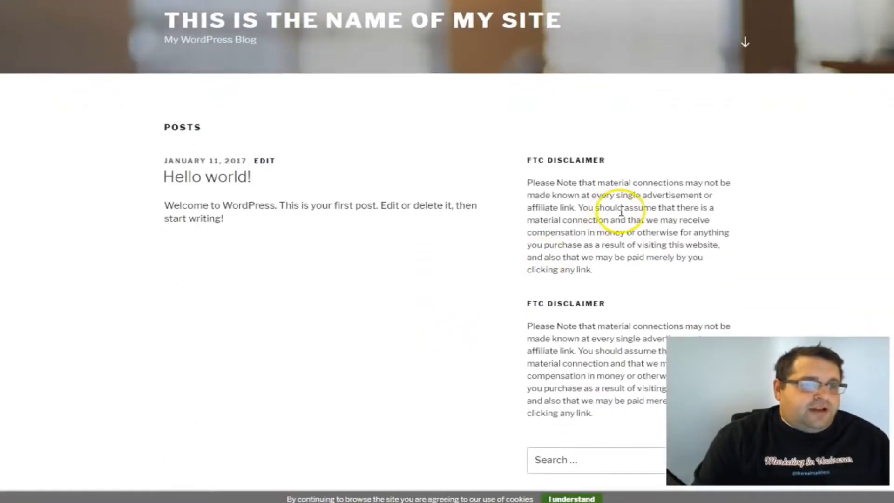
pyautogui.moveTo(617, 207); pyautogui.dragTo(550, 195)
pyautogui.scroll(-1, 540, 280)
pyautogui.scroll(-2, 535, 312)
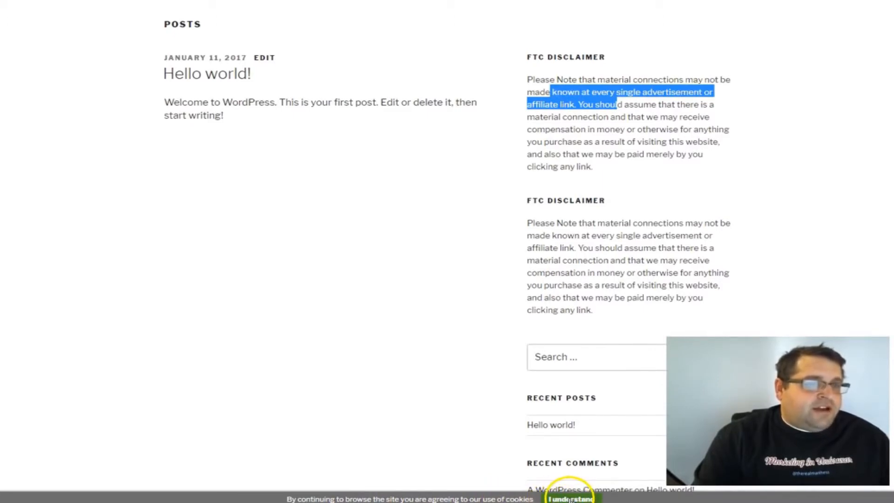
pyautogui.scroll(8, 560, 260)
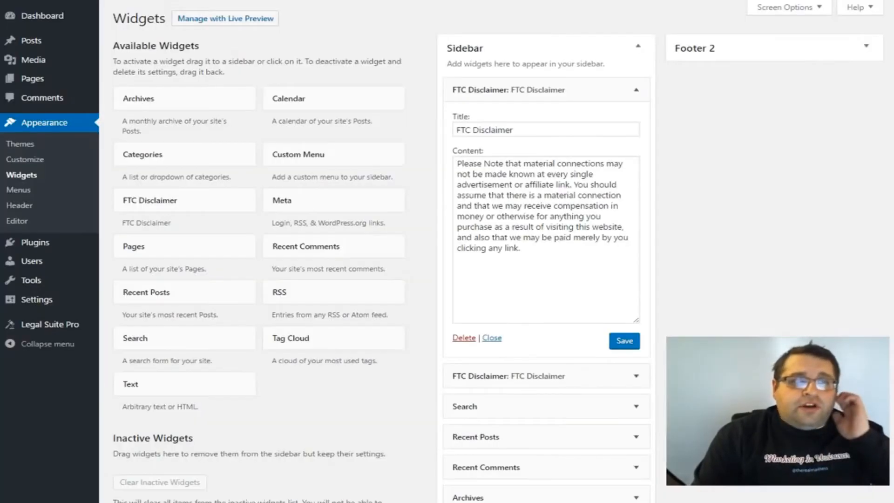
# Open the Anti-Spam Policy page from the site's list of all pages in a separate tab and look through its generated text.
pyautogui.click(41, 79)
pyautogui.moveTo(217, 110)
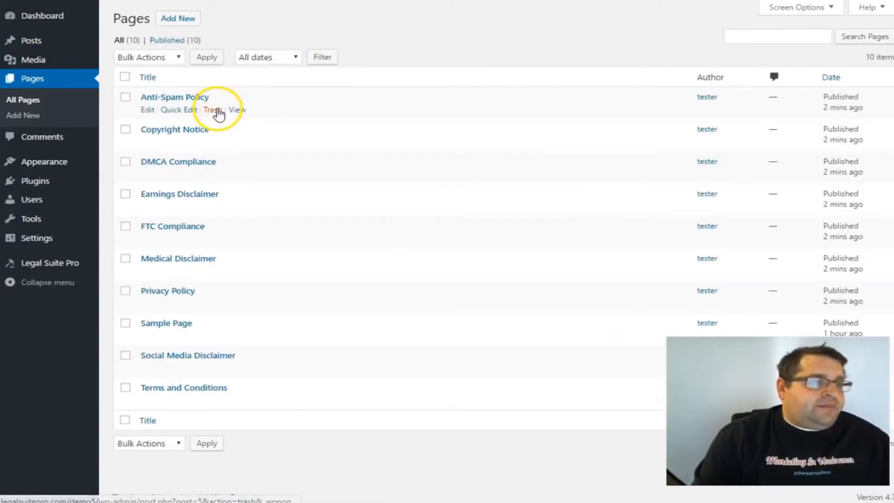
pyautogui.rightClick(242, 116)
pyautogui.click(280, 119)
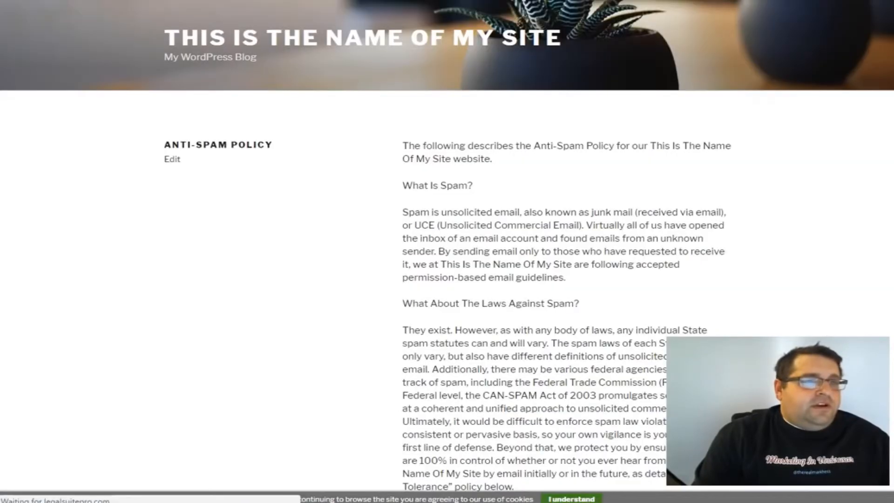
pyautogui.scroll(-10, 463, 213)
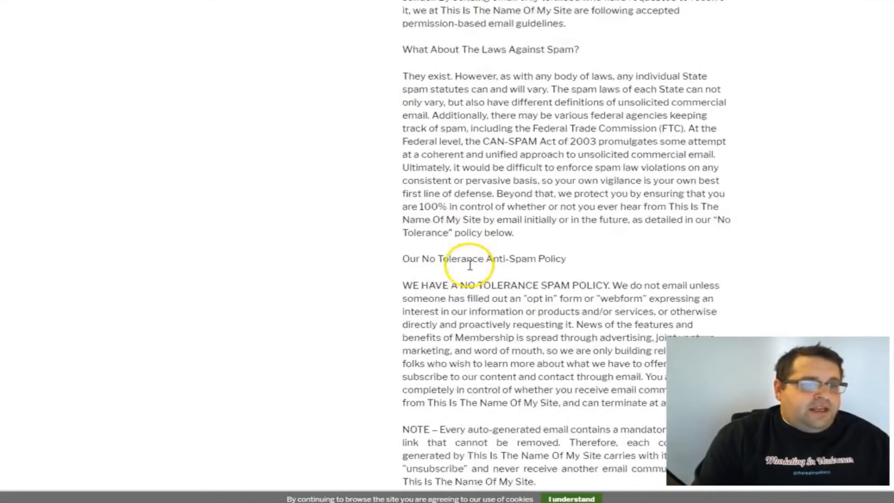
pyautogui.scroll(10, 473, 264)
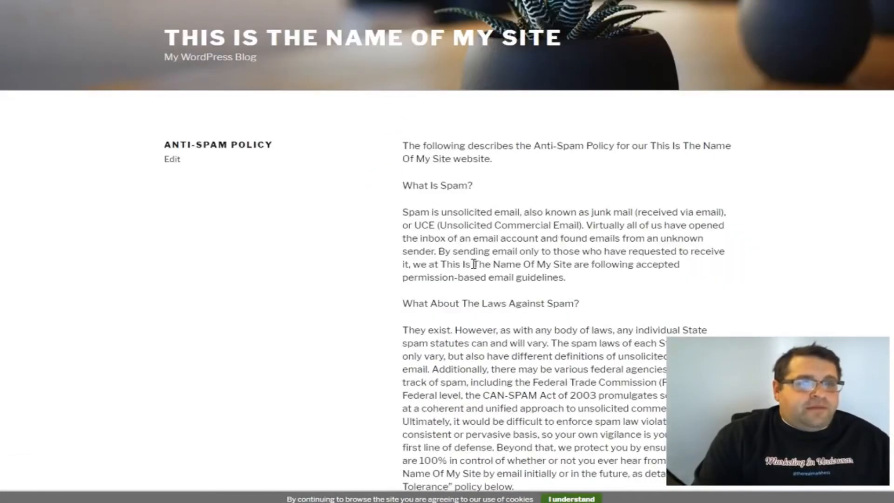